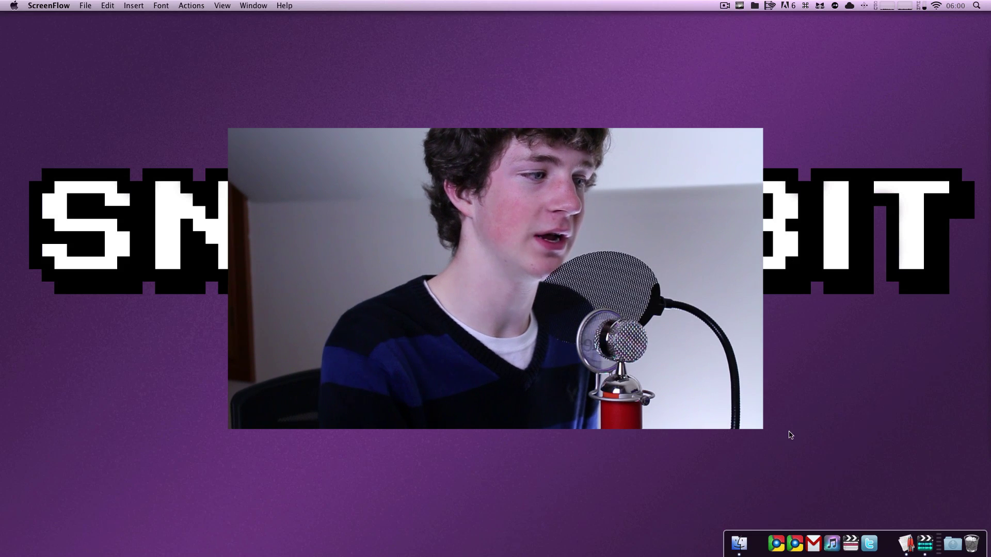
# Open a Finder window on the home folder from the Dock.
pyautogui.click(738, 544)
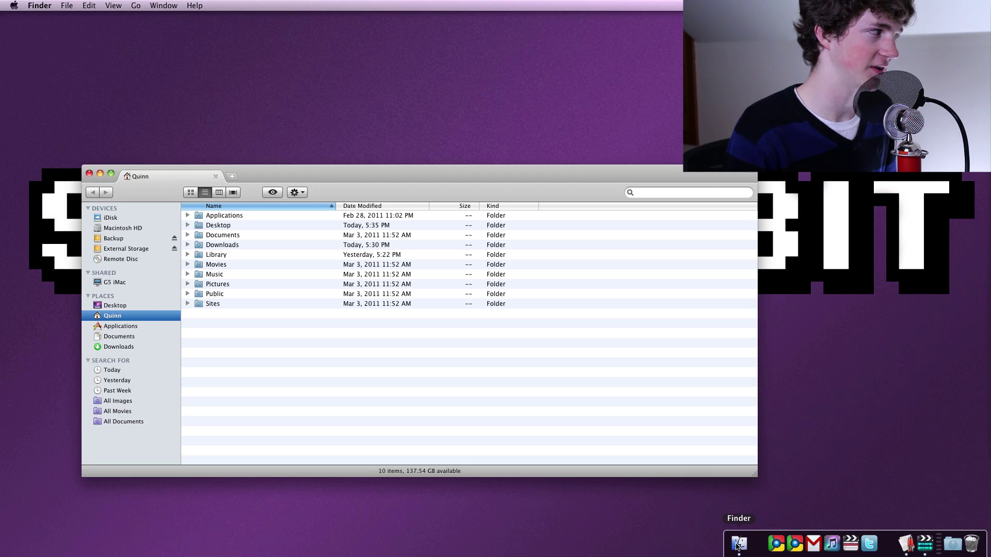
# Open two new tabs and show the Documents folder in the second one.
pyautogui.click(232, 179)
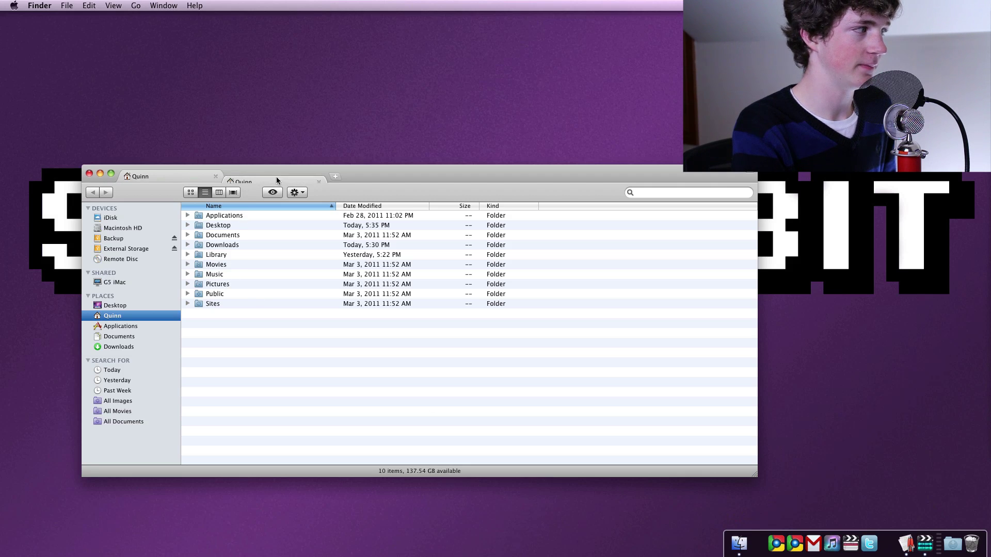
pyautogui.click(336, 177)
pyautogui.click(285, 179)
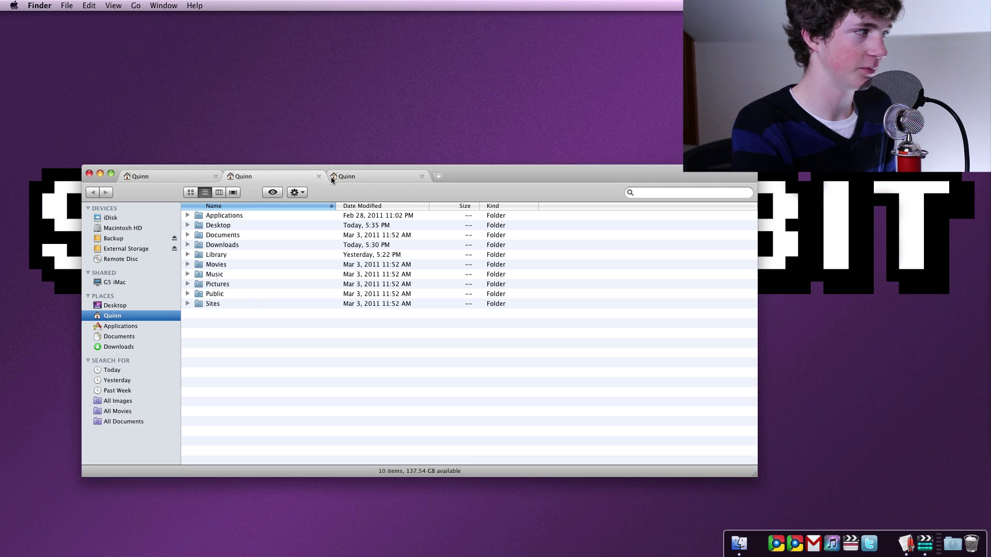
pyautogui.doubleClick(219, 236)
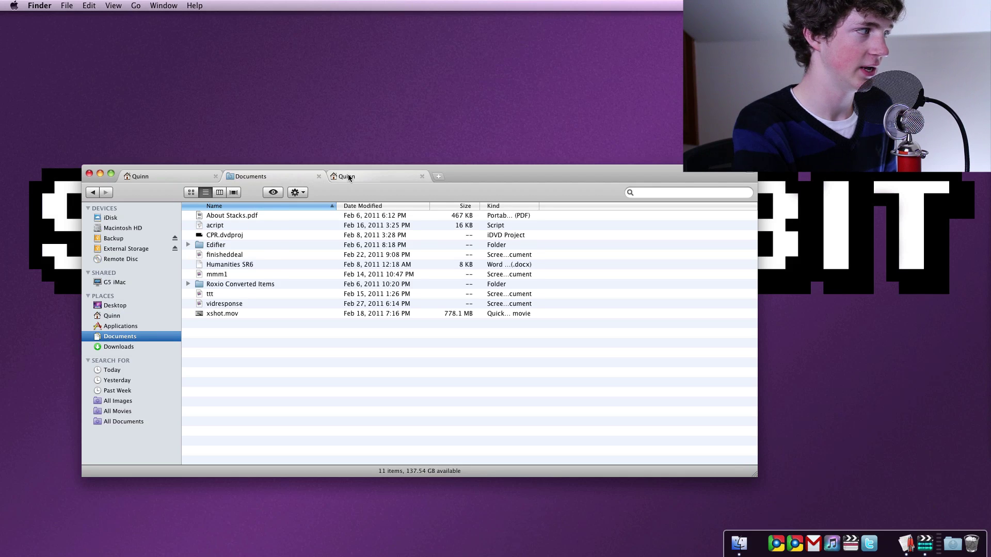
# Show Pictures in the first tab, check the other tabs, then close the extra tabs.
pyautogui.click(201, 178)
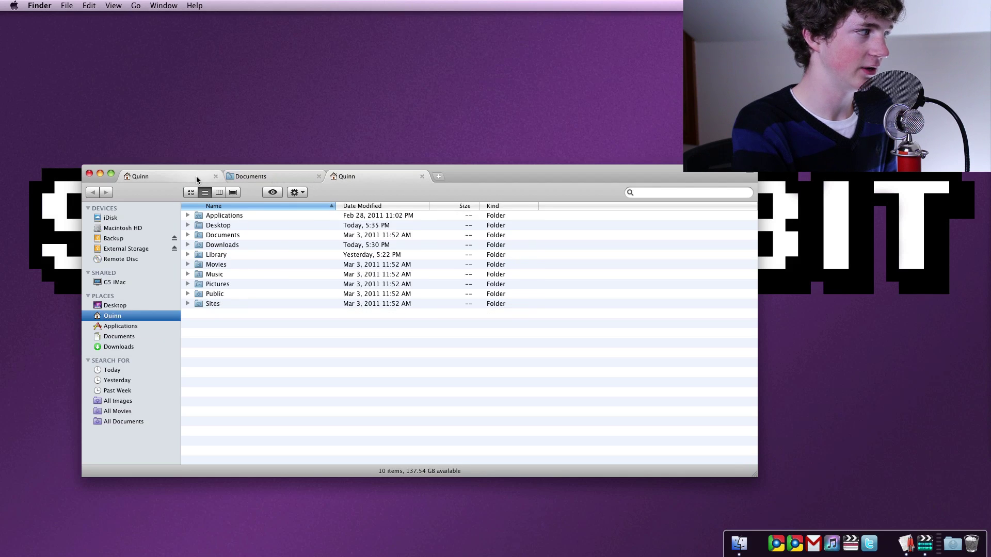
pyautogui.doubleClick(221, 285)
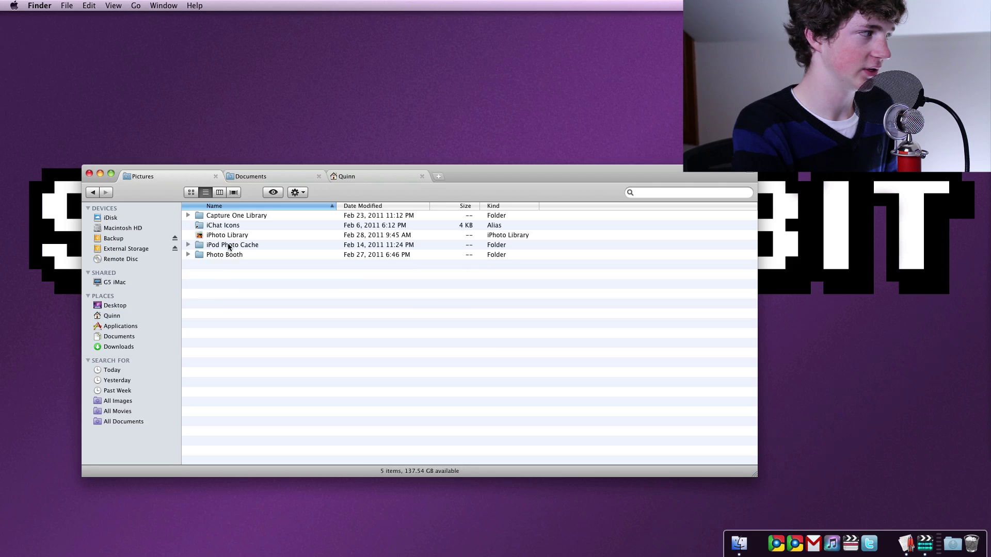
pyautogui.click(248, 176)
pyautogui.click(346, 177)
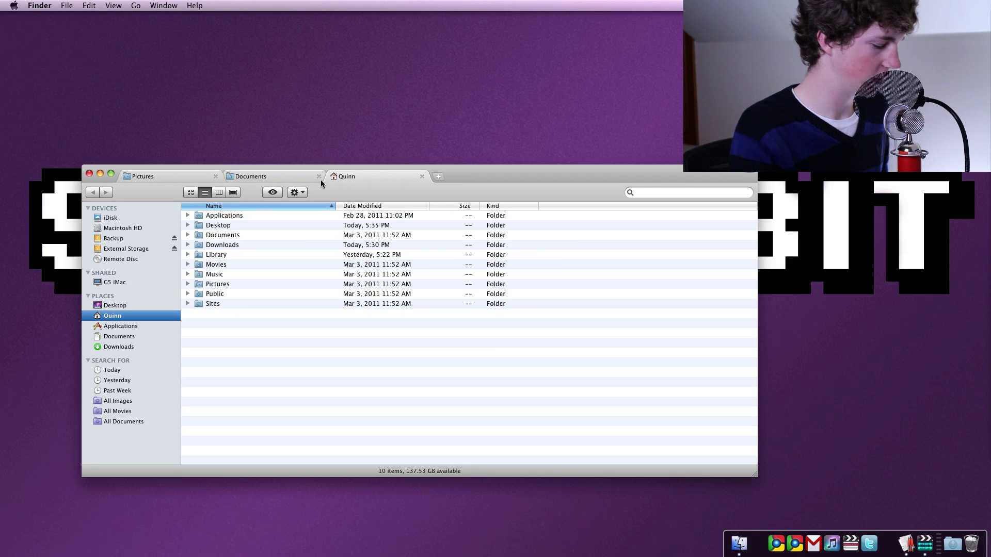
pyautogui.press('super+w')
pyautogui.press('super+w')
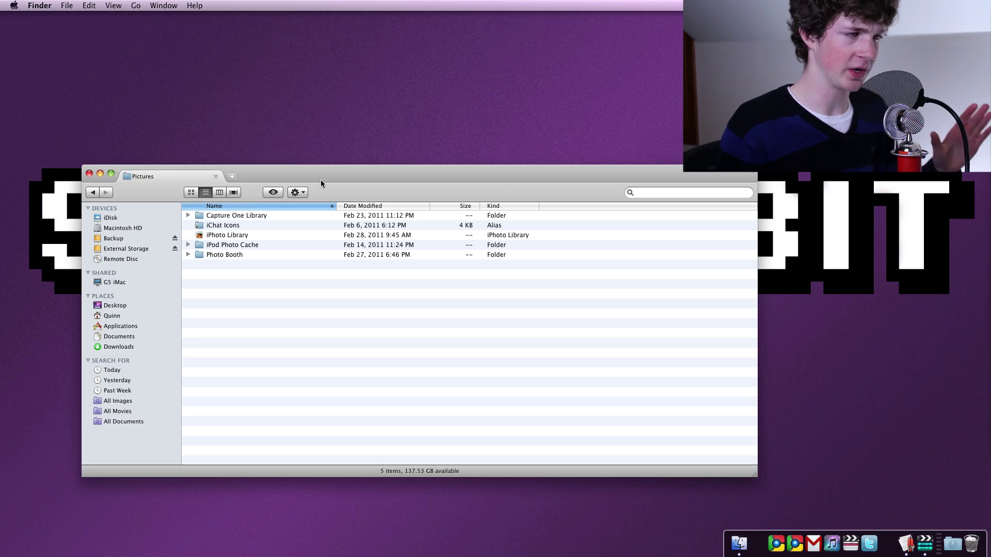
# Close the Pictures window, launch Chrome, and drop the Finder visor over it with Alt+`.
pyautogui.press('super+w')
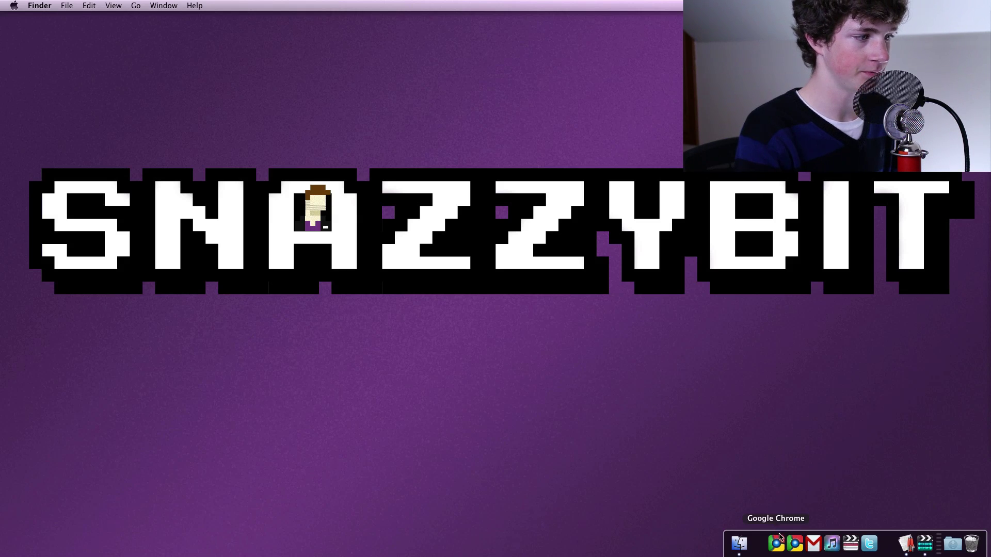
pyautogui.click(781, 552)
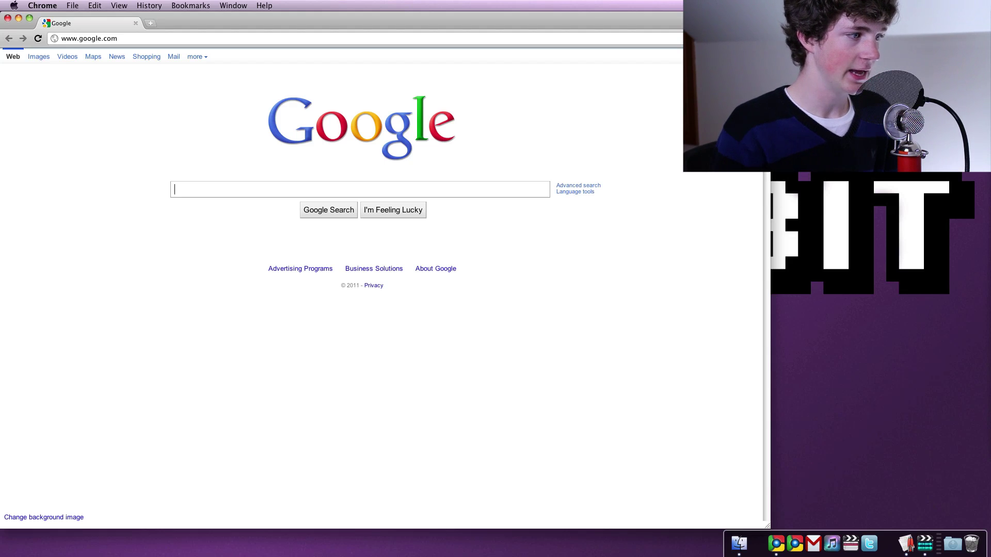
pyautogui.hotkey('alt', '`')
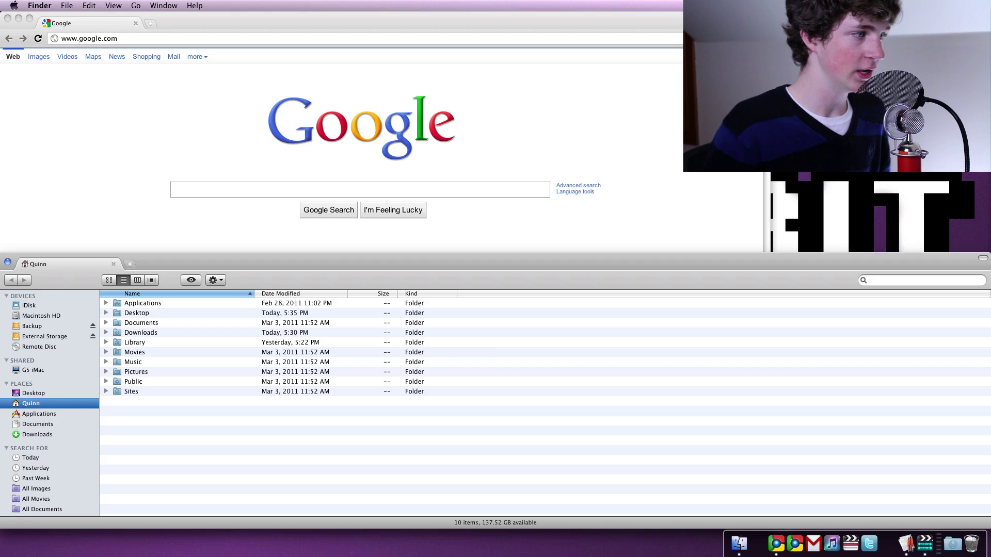
# Hide and restore the Finder visor, then split it into two home-folder panes with Cmd+U.
pyautogui.press('super+w')
pyautogui.click(844, 202)
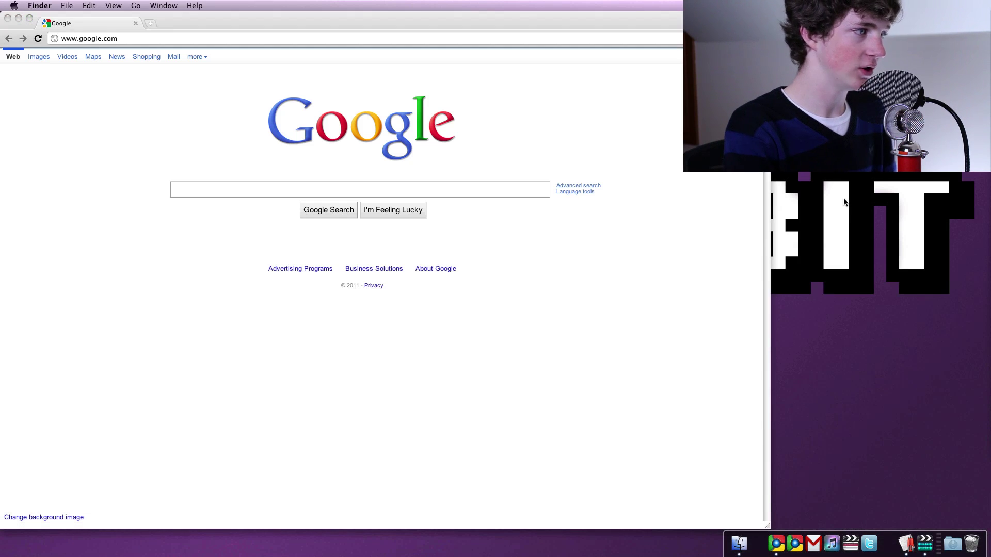
pyautogui.click(740, 543)
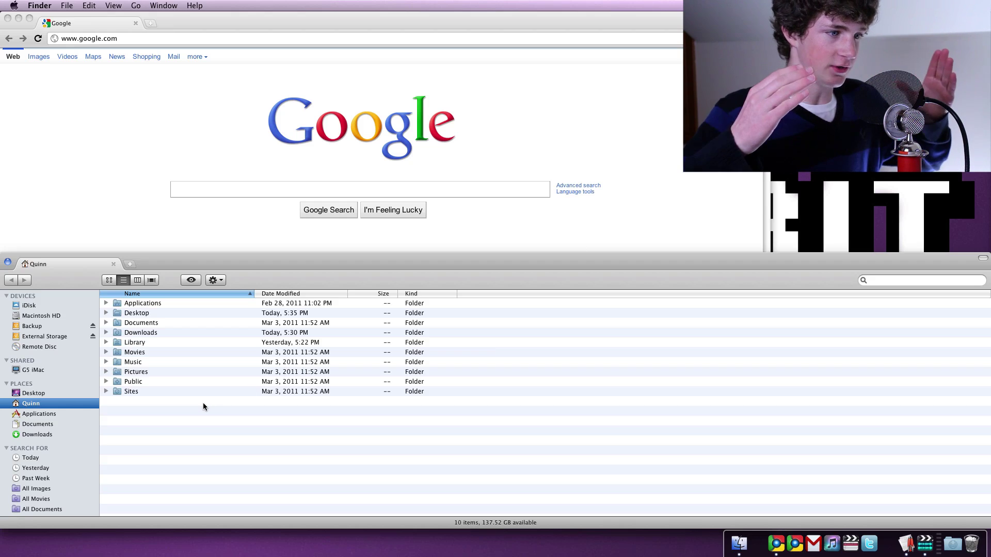
pyautogui.press('super+h')
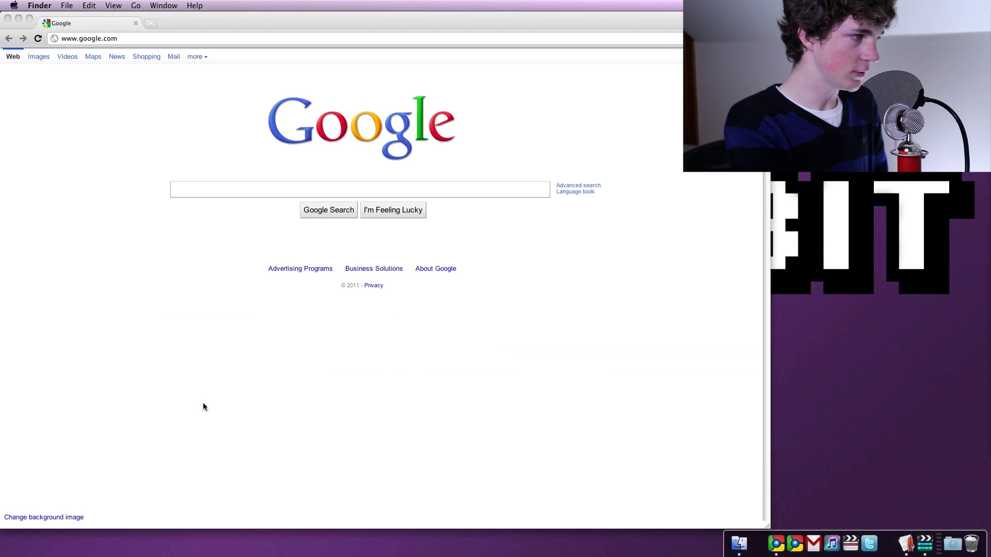
pyautogui.press('super+Tab')
pyautogui.press('alt')
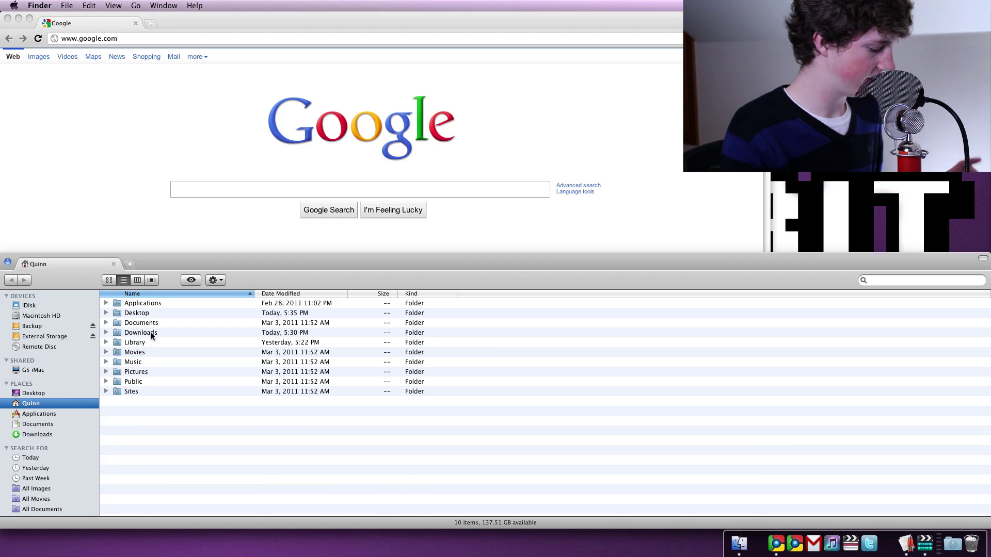
pyautogui.press('super+u')
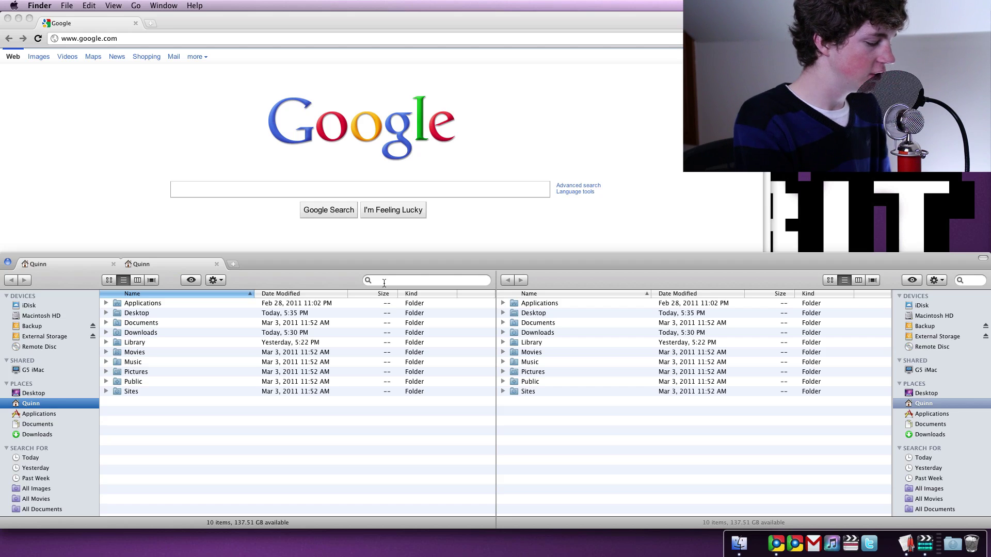
# Quick Look the home folders, then bring back the visor as a single pane.
pyautogui.press('space')
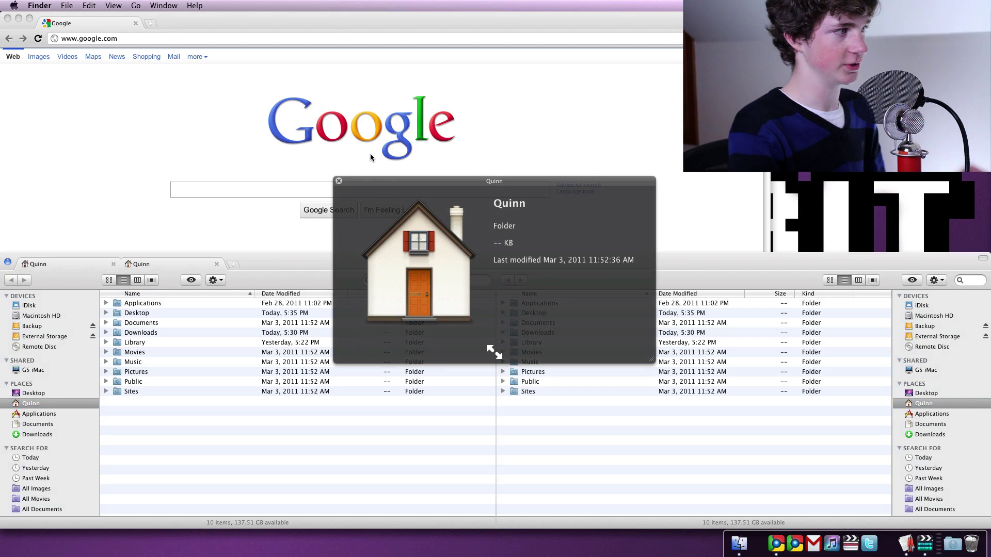
pyautogui.press('super+m')
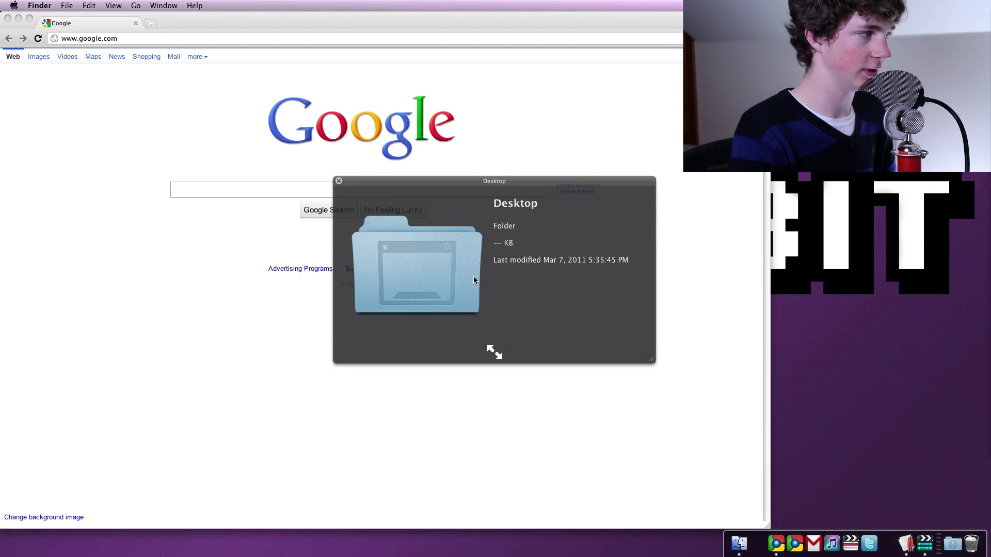
pyautogui.click(339, 181)
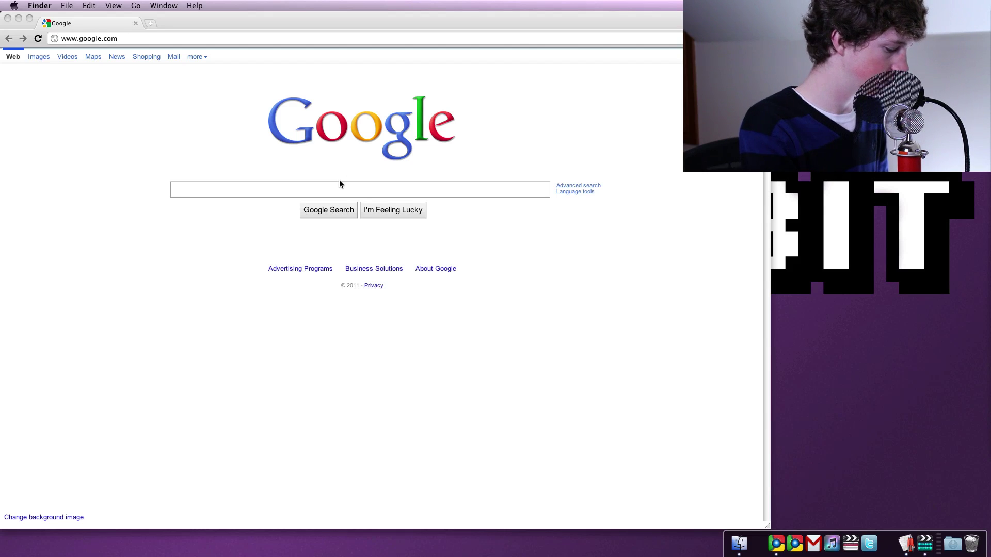
pyautogui.hotkey('alt', '`')
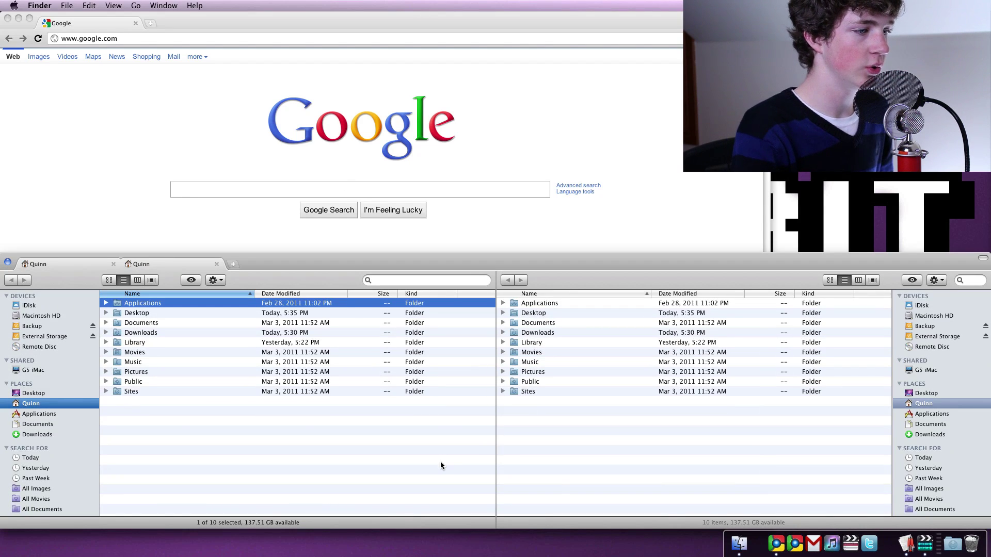
pyautogui.click(441, 468)
pyautogui.press('super+u')
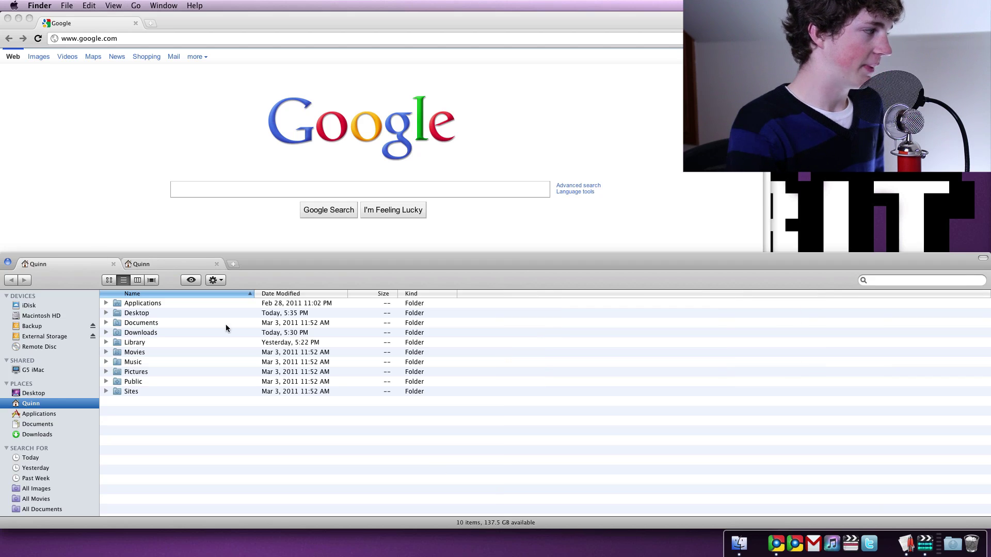
# Show the Desktop folder's 39 items and scroll through the list and back up.
pyautogui.click(35, 394)
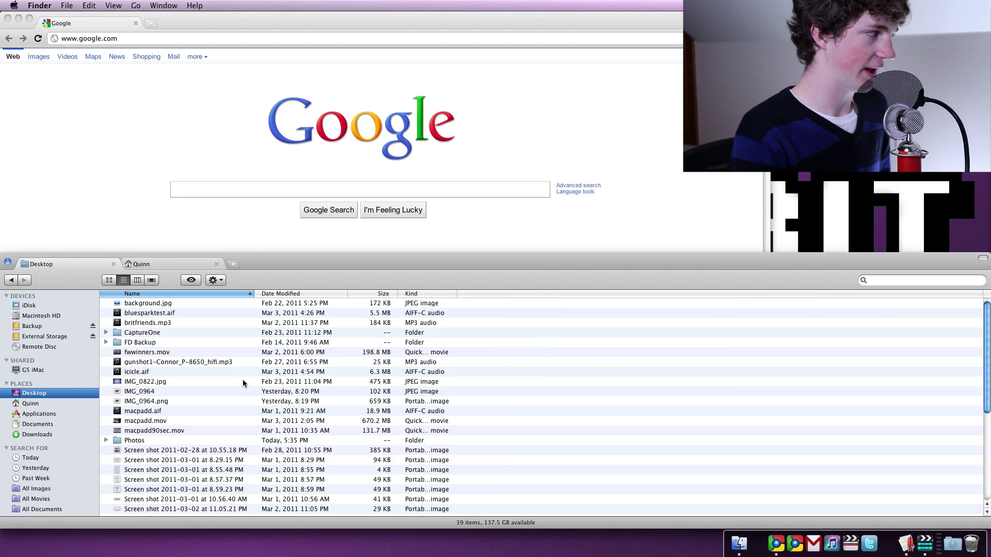
pyautogui.scroll(-3, 244, 386)
pyautogui.scroll(5, 243, 386)
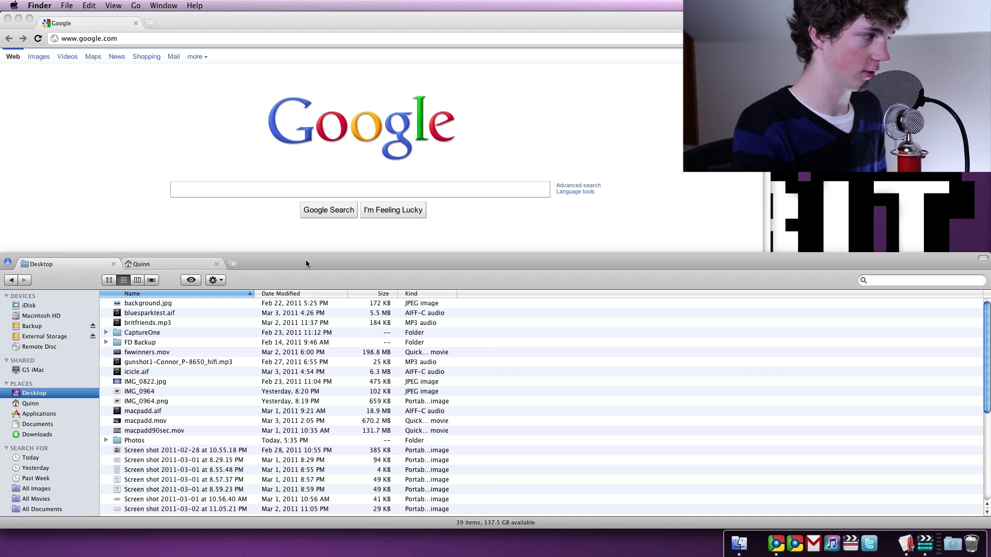
pyautogui.scroll(-4, 295, 344)
pyautogui.scroll(-3, 295, 344)
pyautogui.scroll(5, 293, 341)
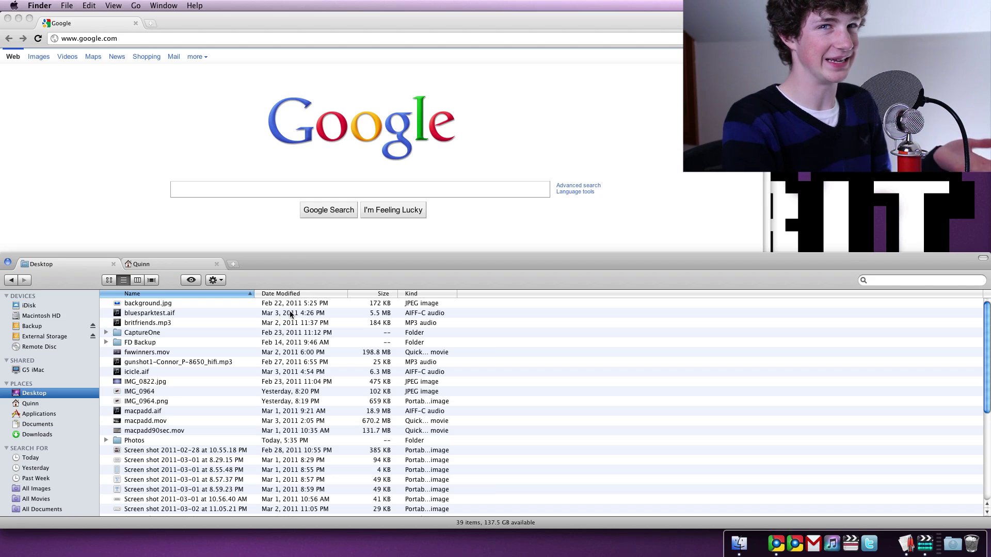
pyautogui.click(66, 5)
pyautogui.click(113, 5)
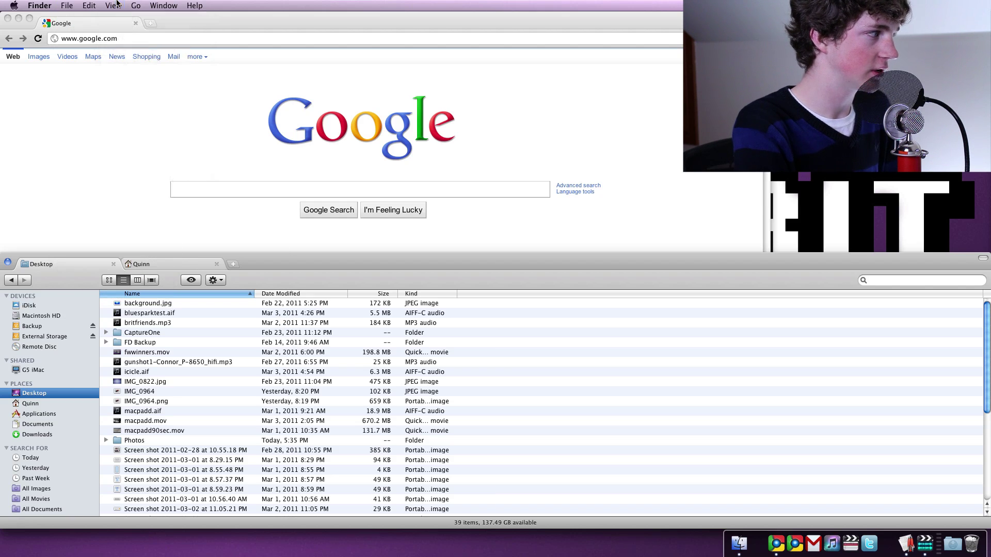
pyautogui.click(115, 5)
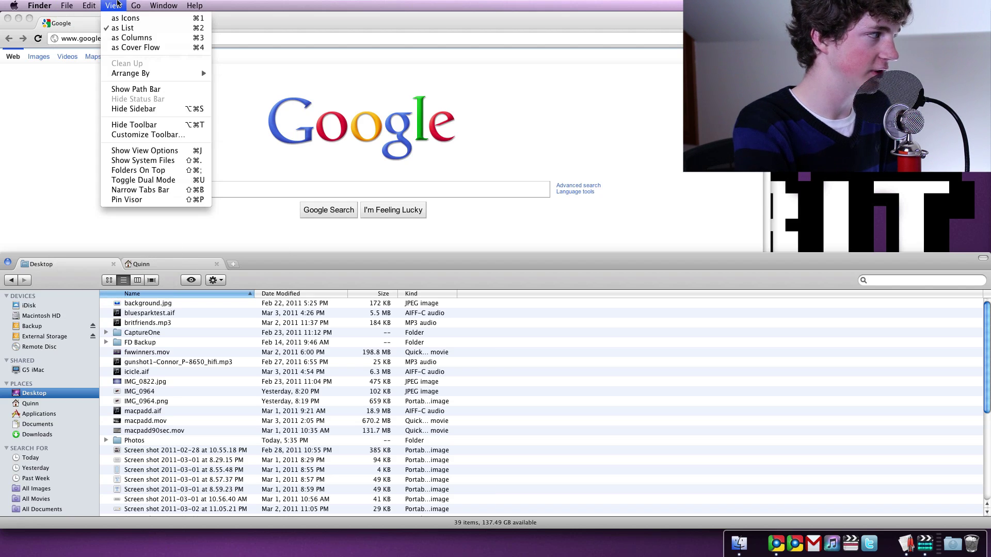
pyautogui.click(180, 170)
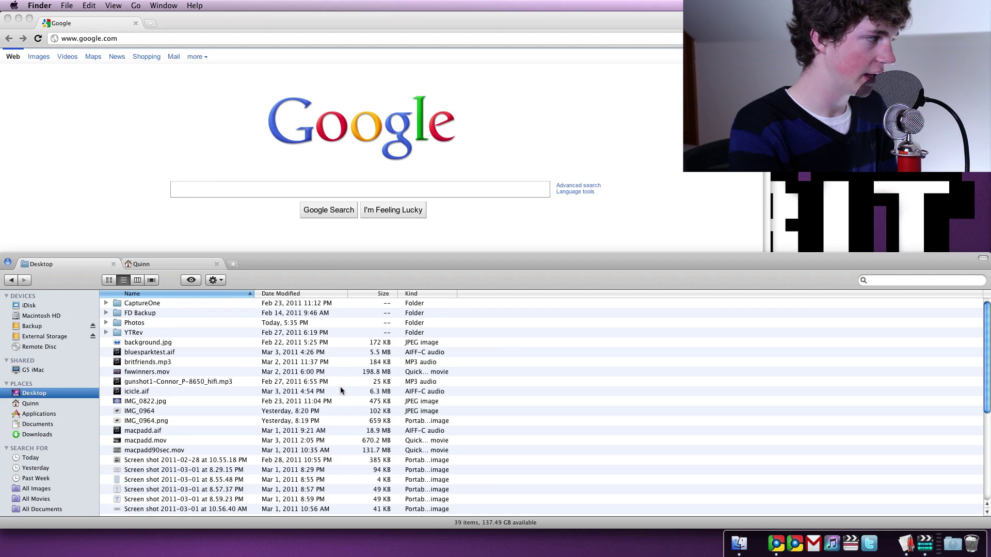
pyautogui.click(116, 5)
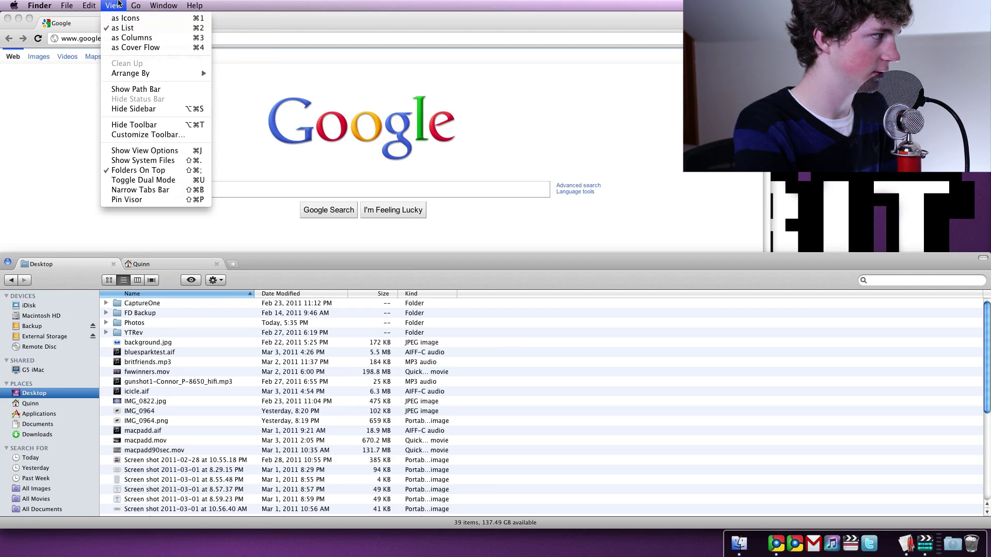
pyautogui.click(116, 5)
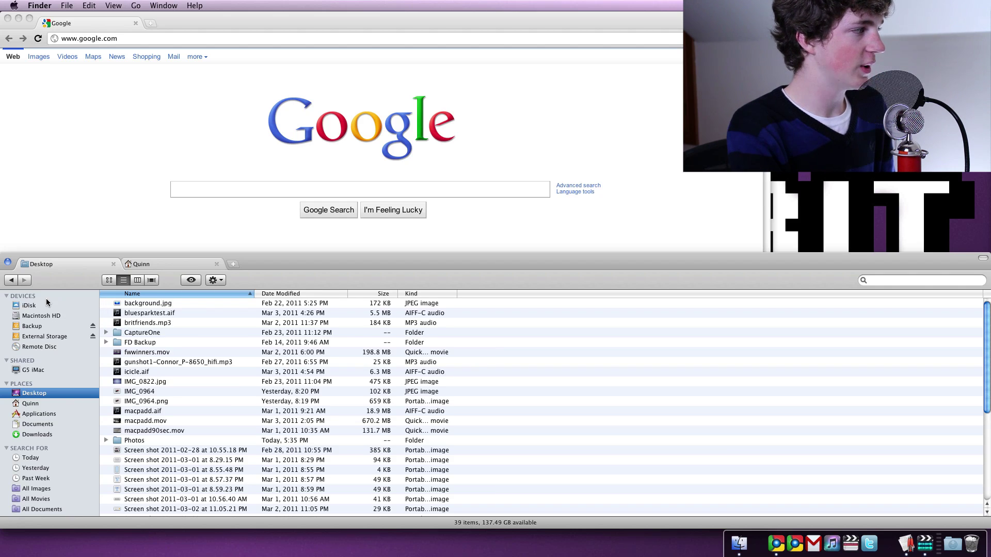
pyautogui.click(48, 317)
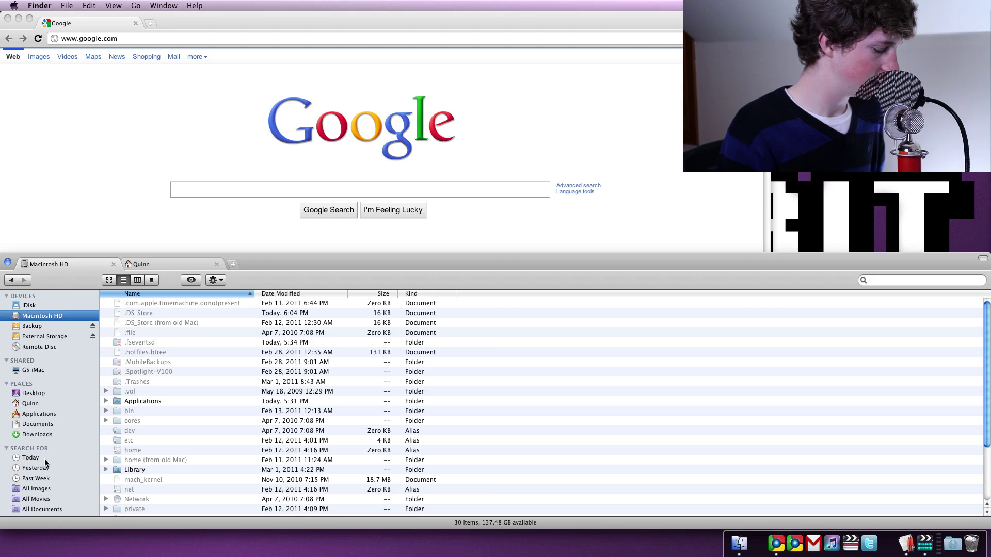
pyautogui.press('super+shift+period')
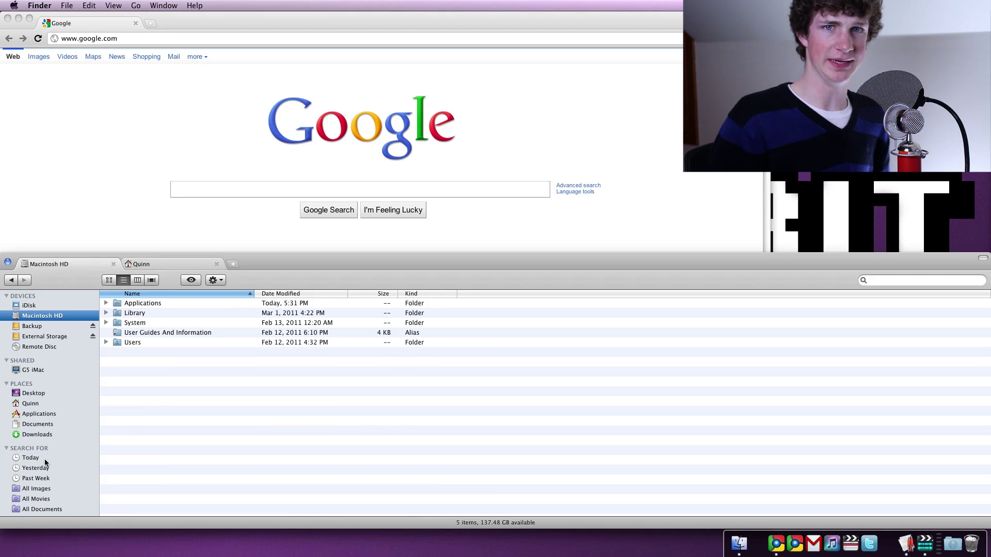
pyautogui.click(19, 393)
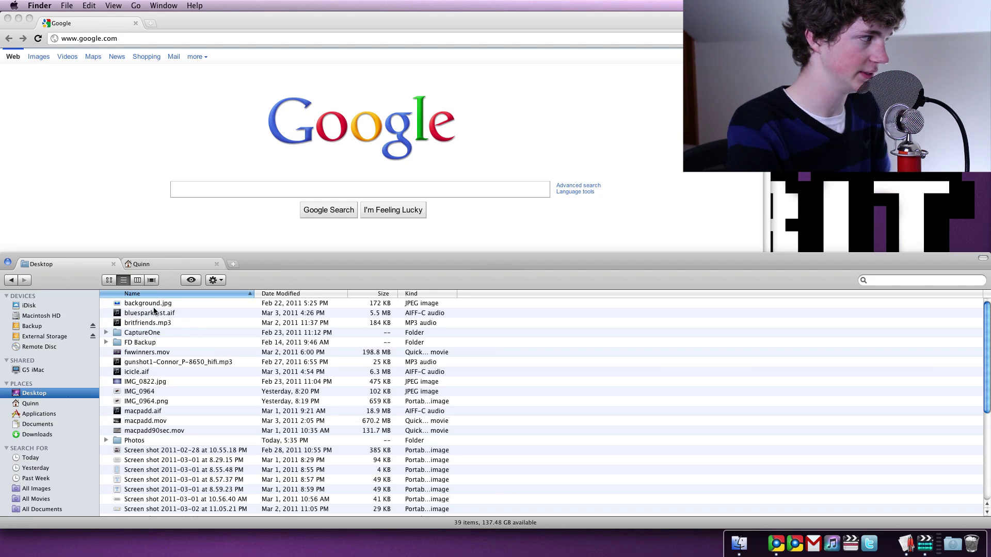
# Quick Look background.jpg on the Desktop, then split the window into Desktop and home panes.
pyautogui.press('Down')
pyautogui.press('space')
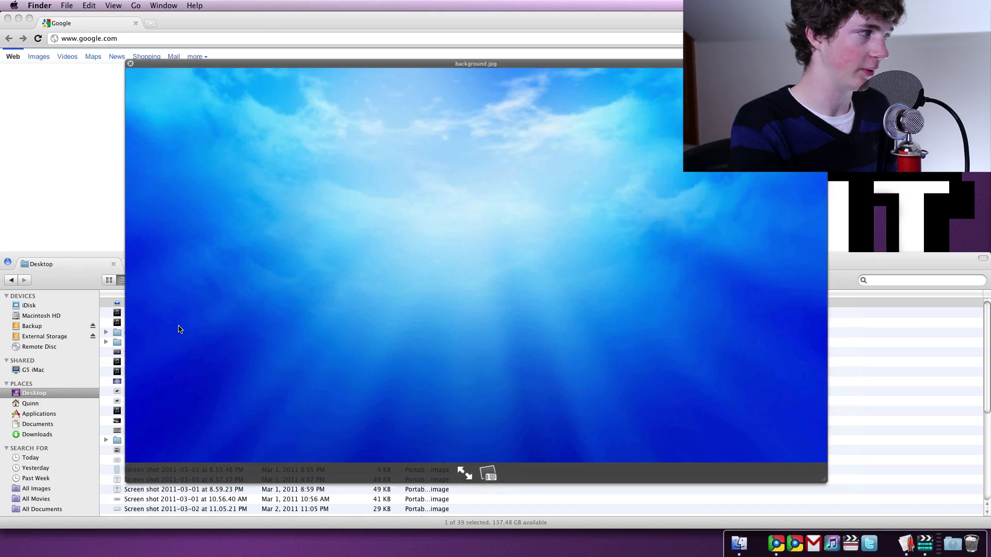
pyautogui.press('space')
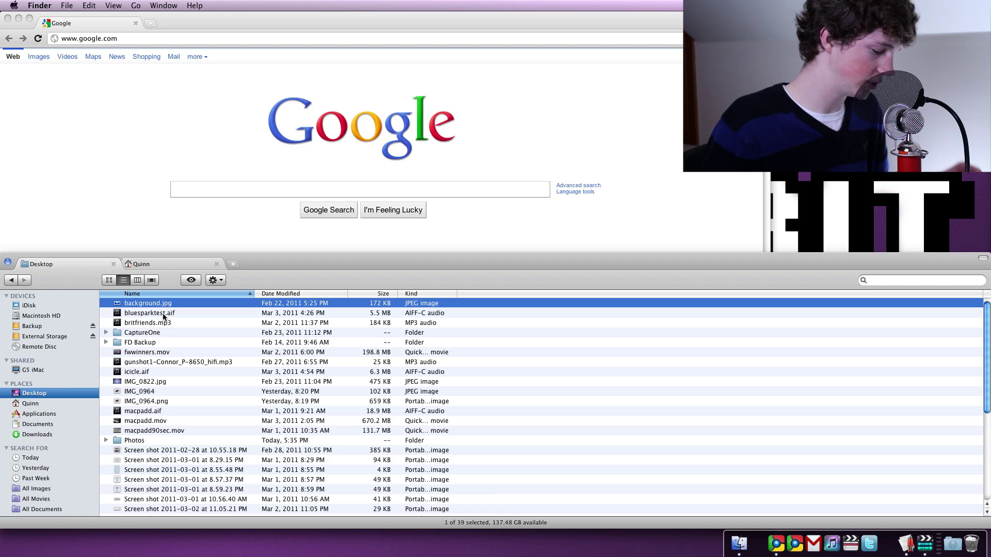
pyautogui.press('super+u')
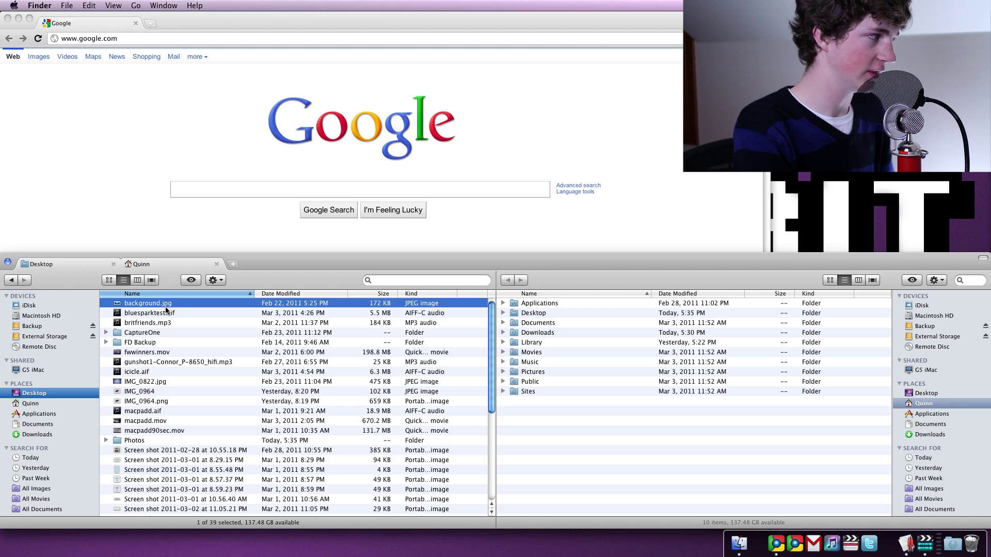
# Open Desktop in the second pane, drag background.jpg across, then leave dual-pane mode.
pyautogui.doubleClick(530, 313)
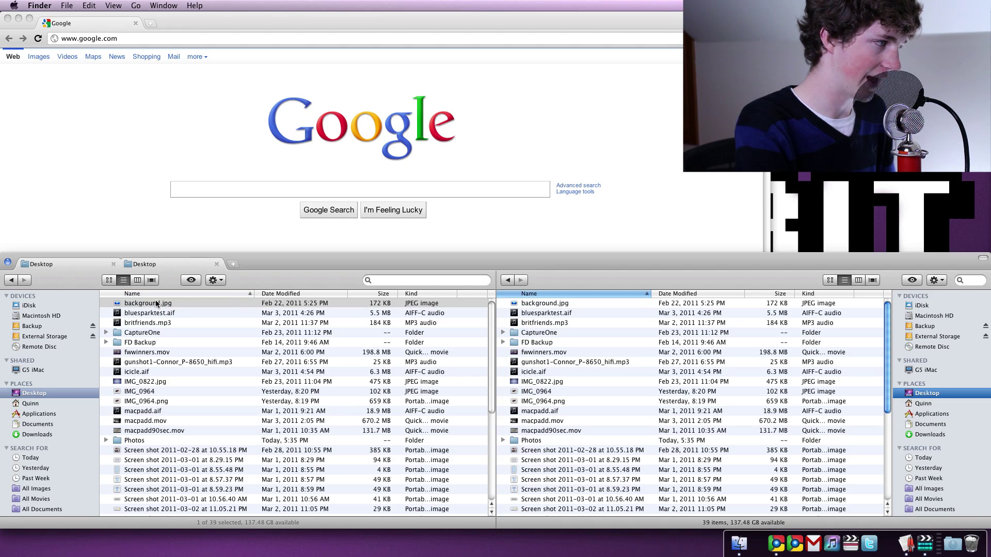
pyautogui.moveTo(157, 304); pyautogui.dragTo(537, 442)
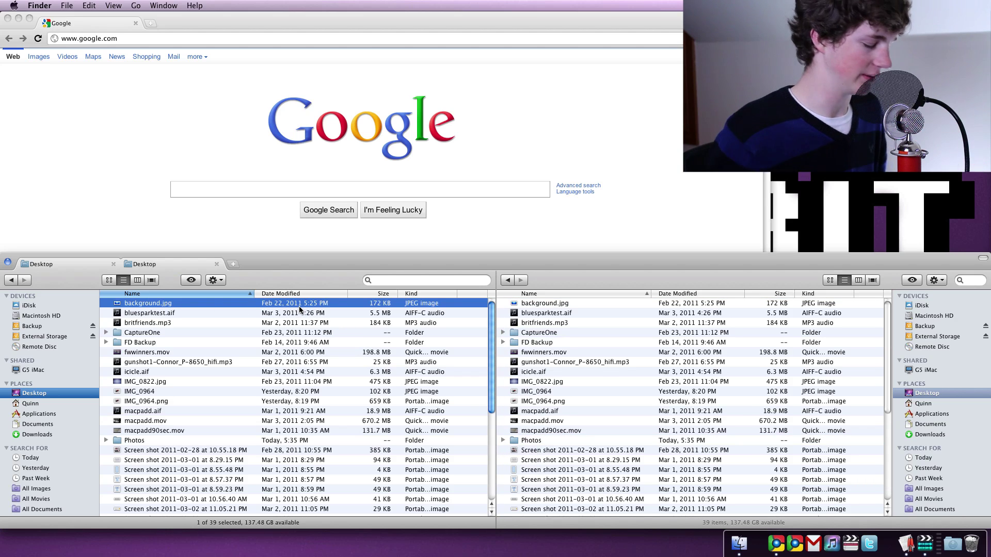
pyautogui.press('super+u')
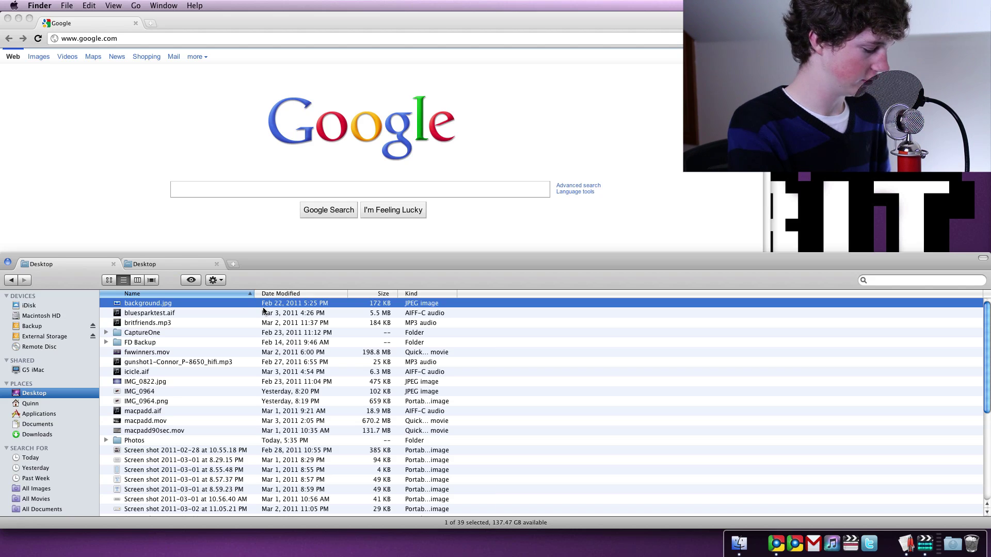
# Cut background.jpg, paste it into the Photos folder, and close Finder to reveal Chrome.
pyautogui.press('super+x')
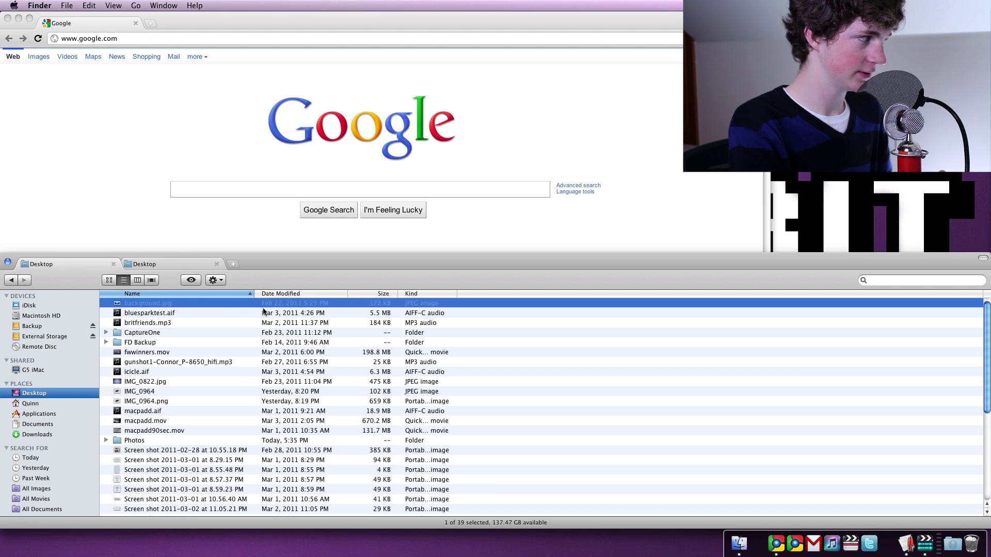
pyautogui.doubleClick(157, 440)
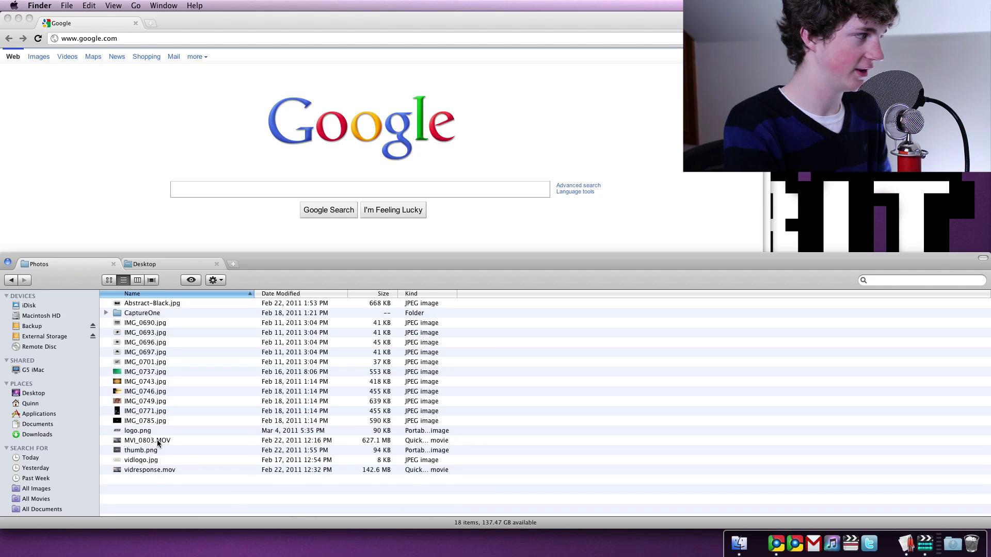
pyautogui.press('super+v')
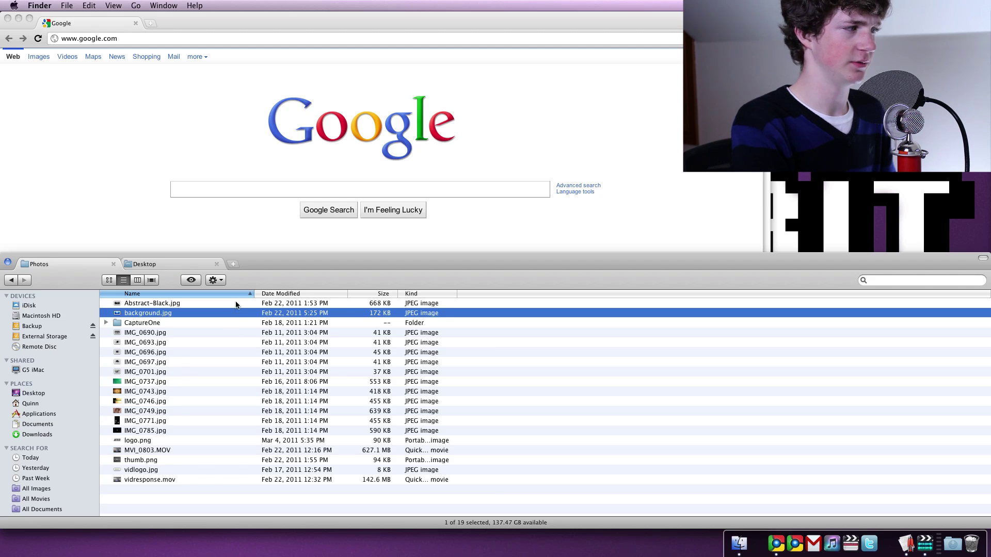
pyautogui.press('super+w')
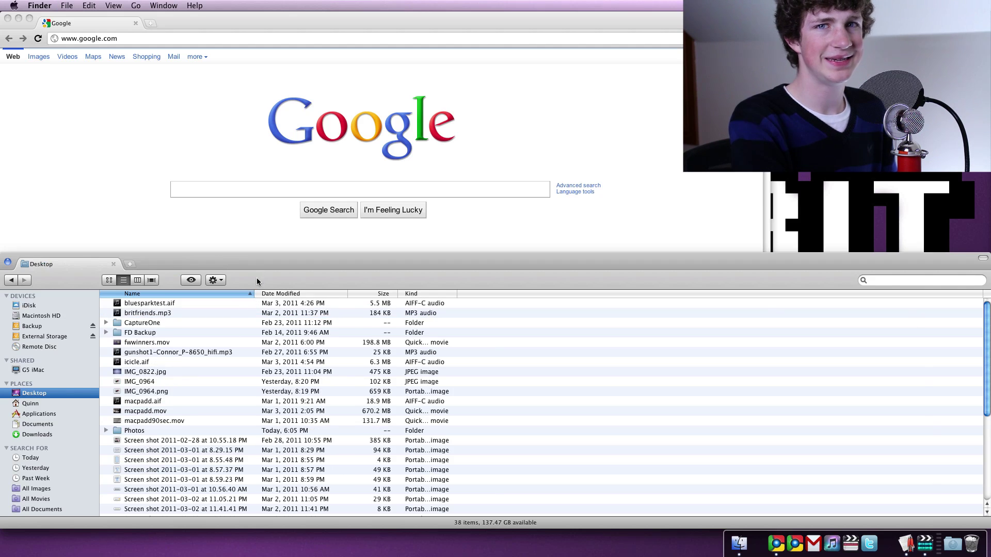
pyautogui.press('super+w')
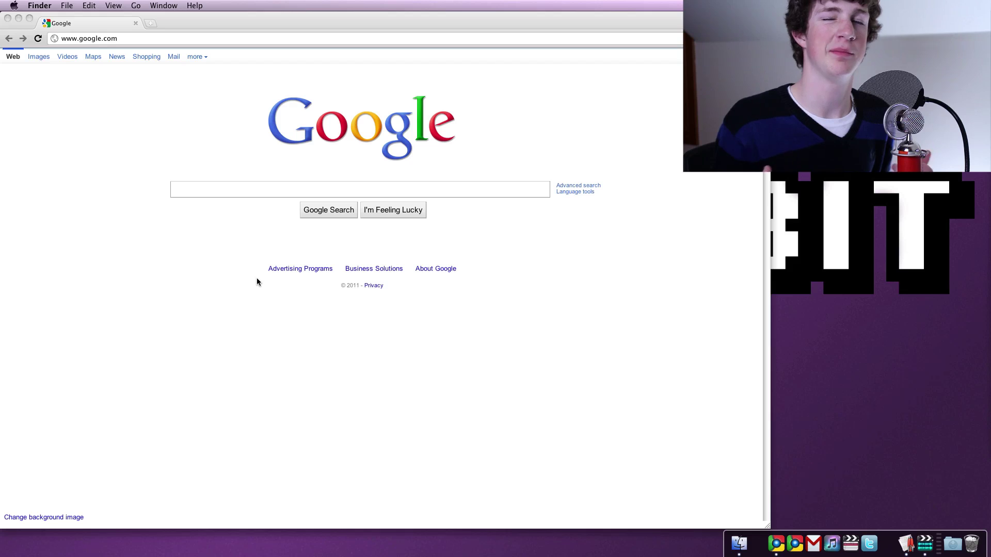